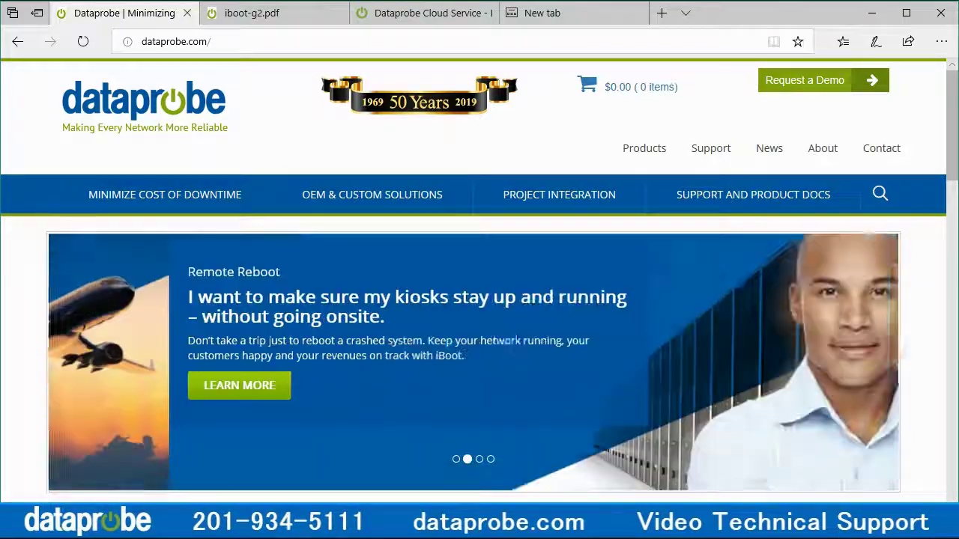
- Switch to the Dataprobe Cloud Service tab to show the iboot.co login page
click(425, 13)
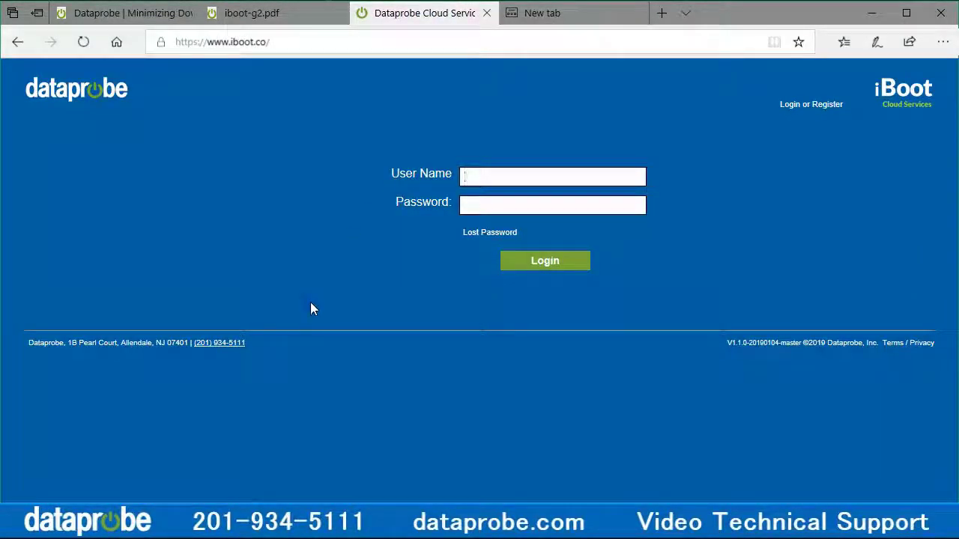
- Go to section 8.1 of iboot-g2.pdf through its Table of Contents
click(277, 13)
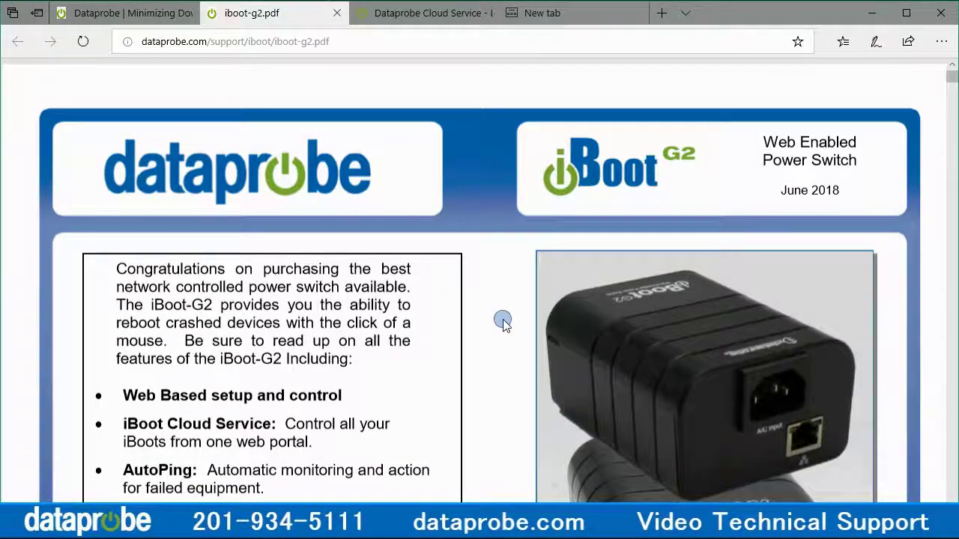
scroll(503, 319, down, 3)
scroll(508, 327, down, 6)
scroll(508, 330, down, 1)
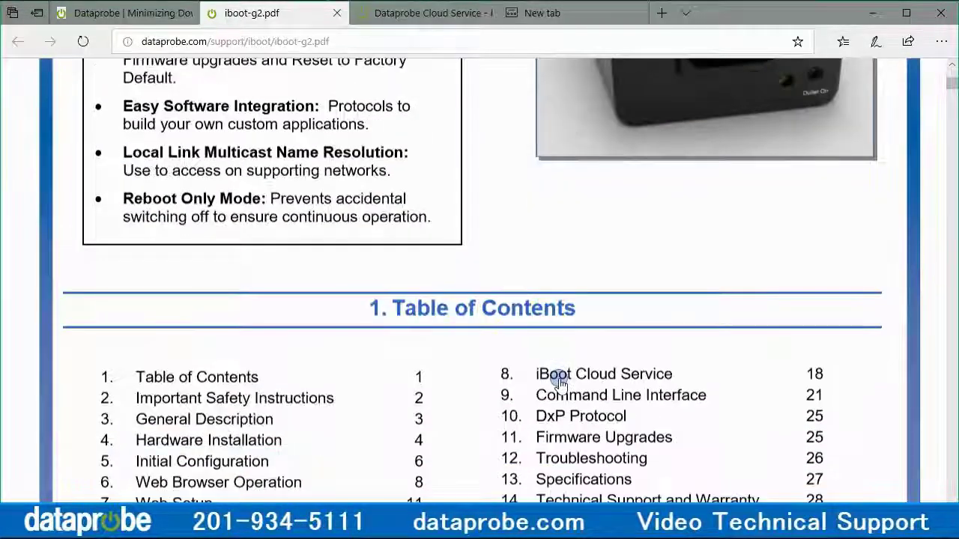
click(557, 378)
scroll(558, 376, down, 6)
scroll(559, 376, down, 7)
scroll(560, 377, up, 12)
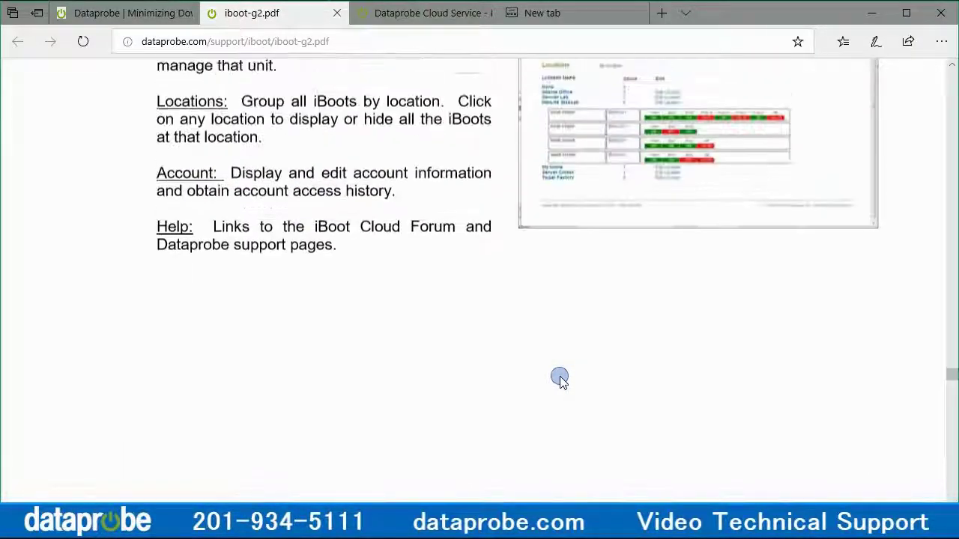
scroll(558, 371, up, 14)
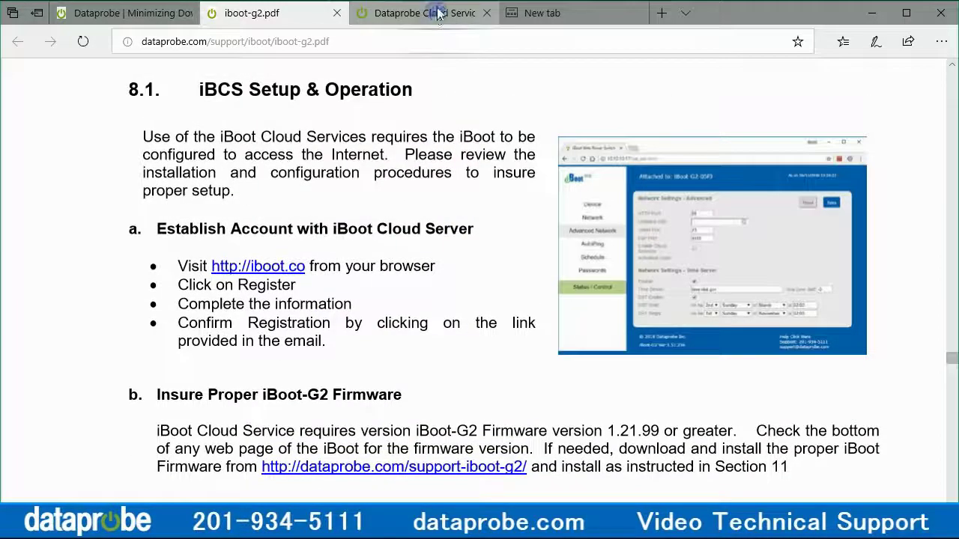
- View the iboot.co registration form, go back to login, then return to the manual's section 8.1
click(429, 12)
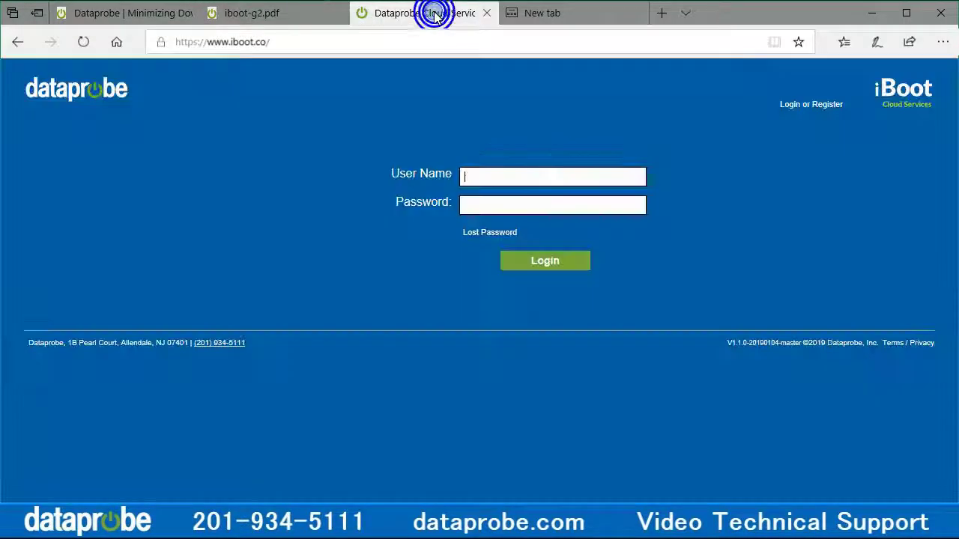
click(833, 109)
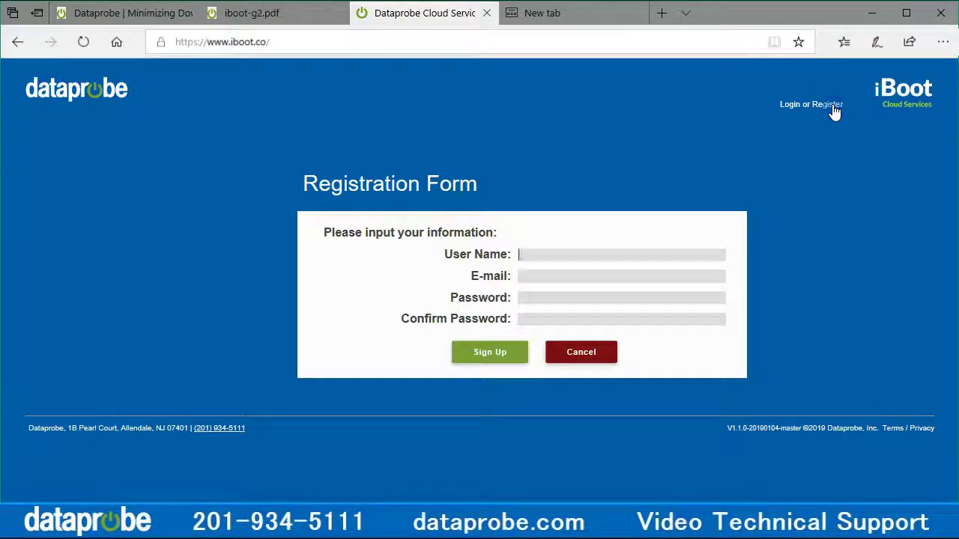
click(790, 106)
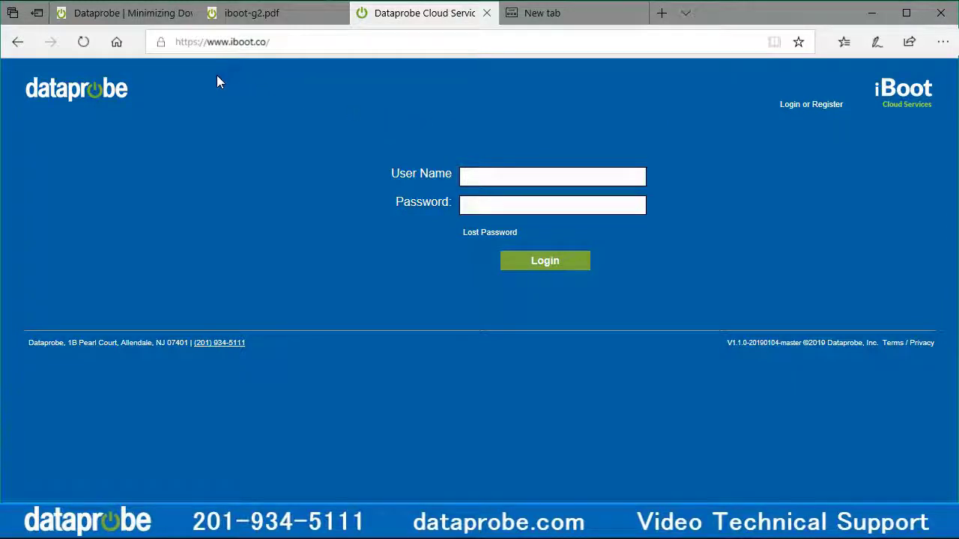
click(270, 15)
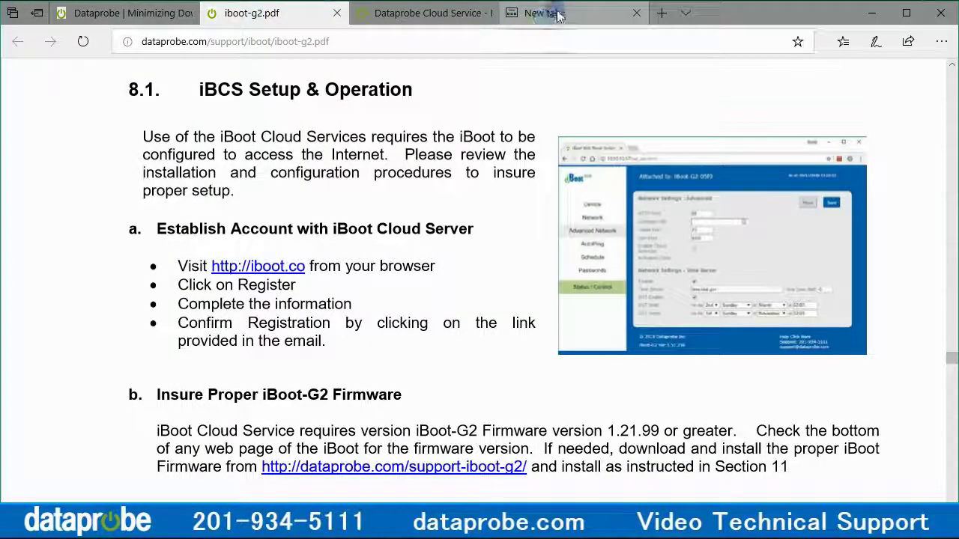
- Open a blank browser tab and bring up the Device Management Utility window
click(524, 18)
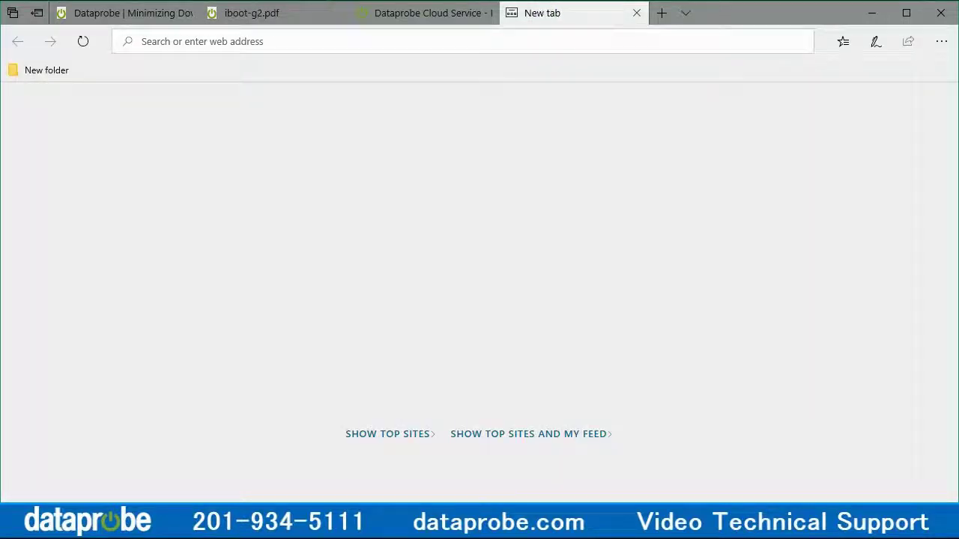
key(alt+Tab)
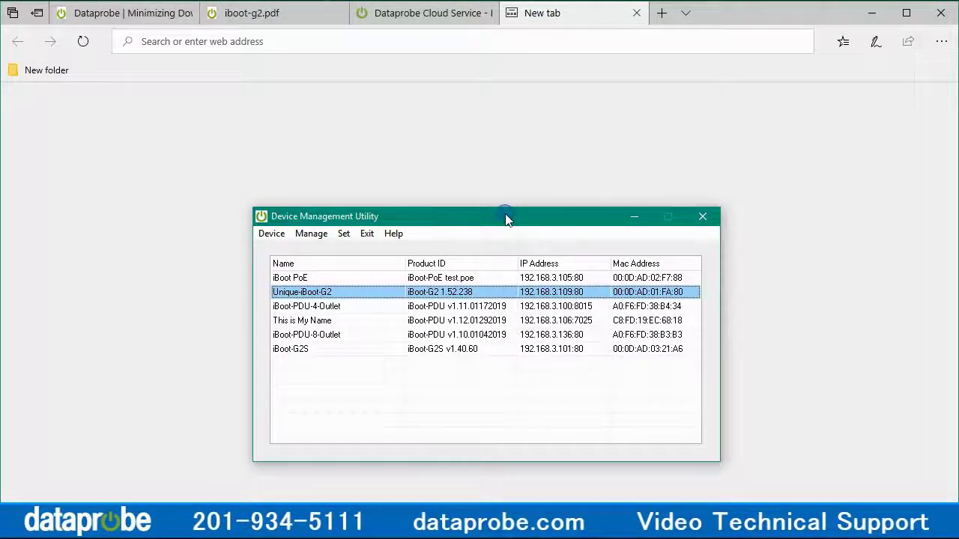
drag(506, 220, 504, 223)
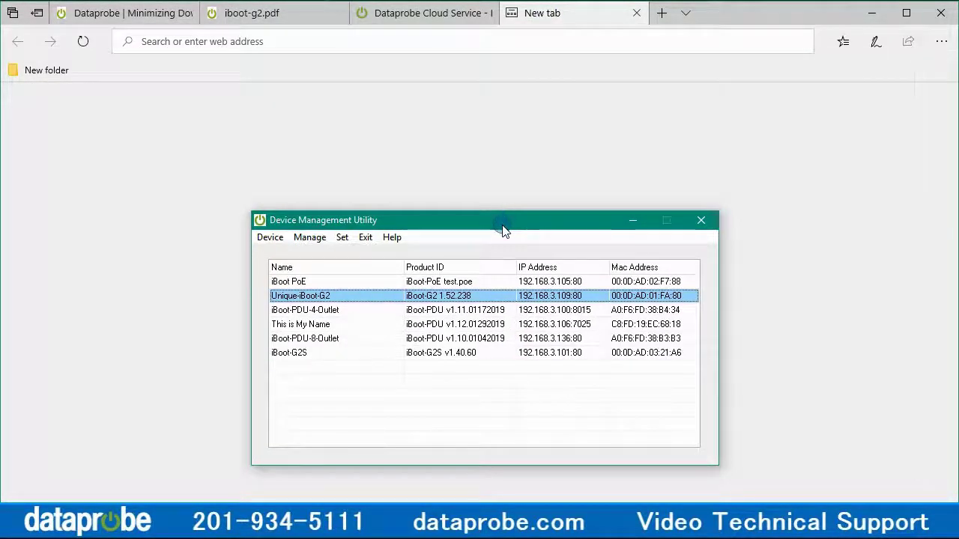
- Clear the device list, rediscover devices, and select Unique-iBoot-G2 at 192.168.3.109
click(269, 238)
click(291, 288)
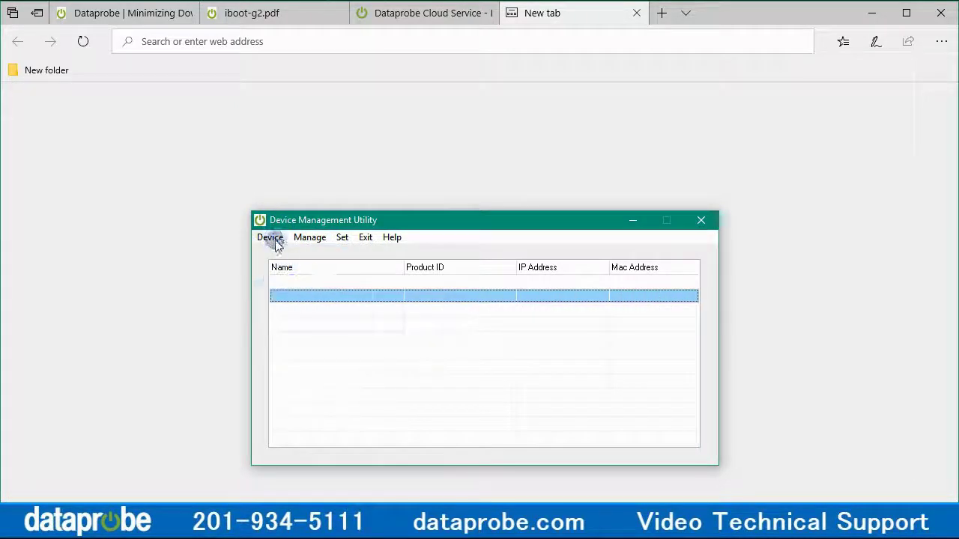
click(270, 237)
click(278, 255)
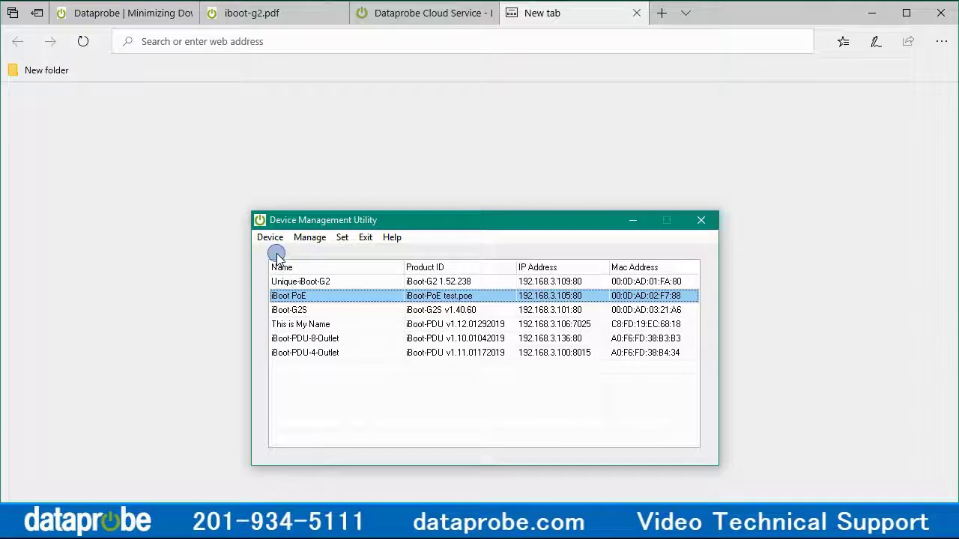
click(331, 283)
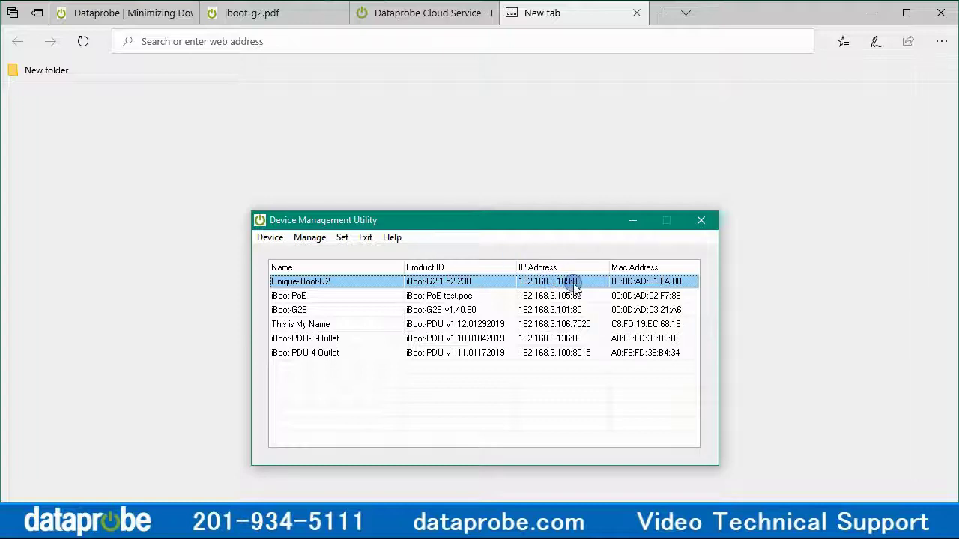
- Open Unique-iBoot-G2's web page, log in with admin credentials, and view Setup > Network basic settings
click(315, 239)
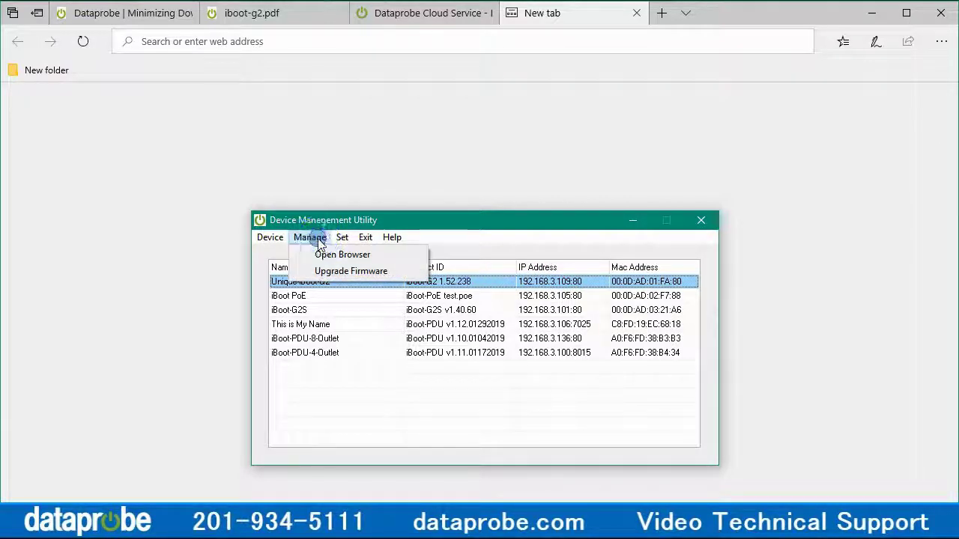
click(321, 253)
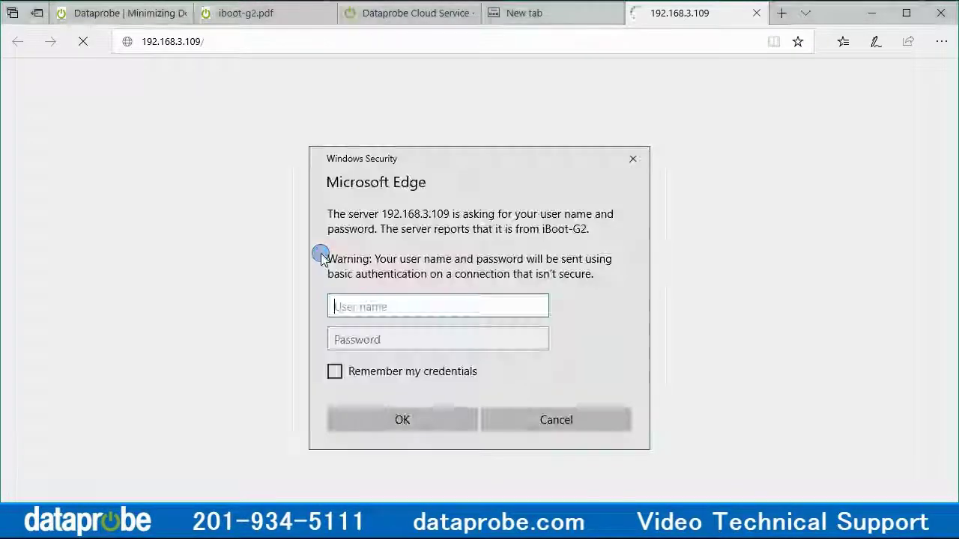
click(349, 307)
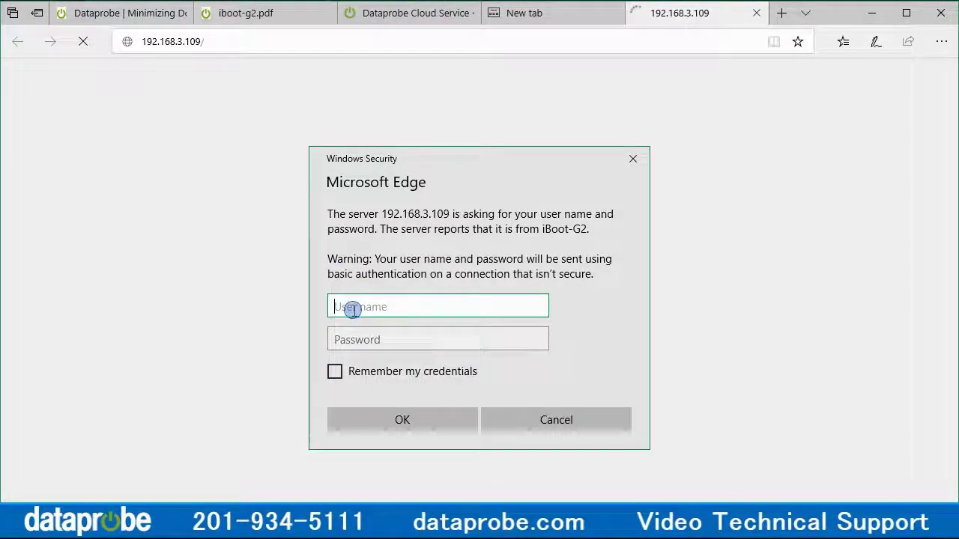
text(admin)
key(Tab)
text(ad)
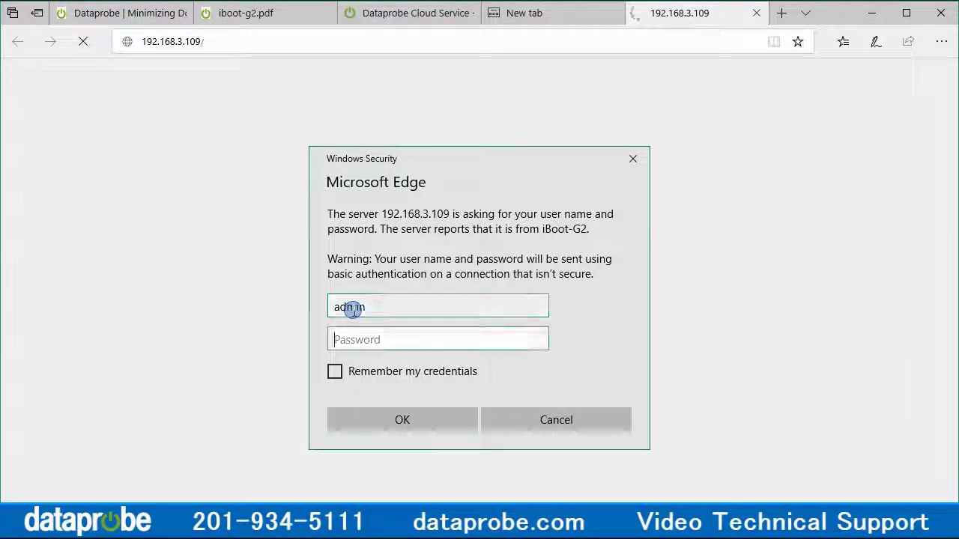
key(Return)
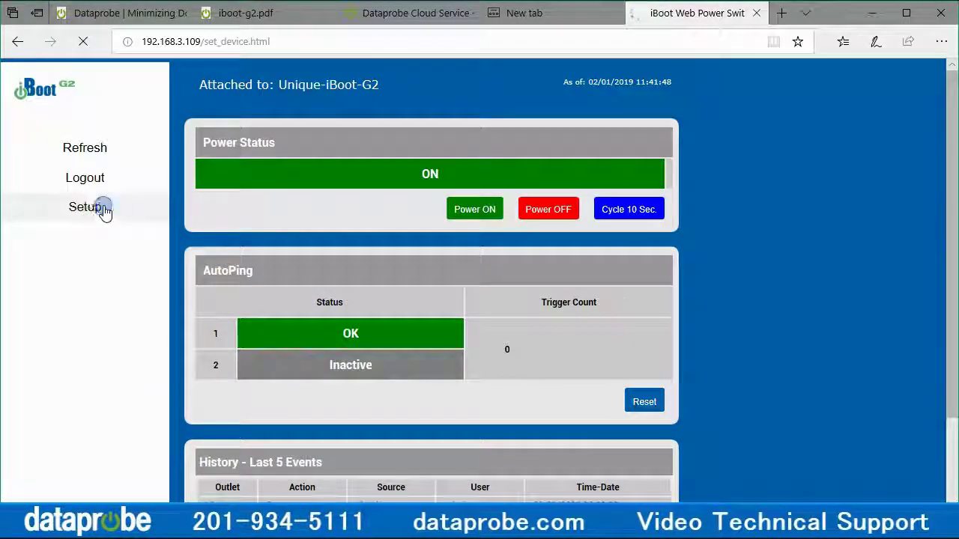
click(102, 207)
click(94, 179)
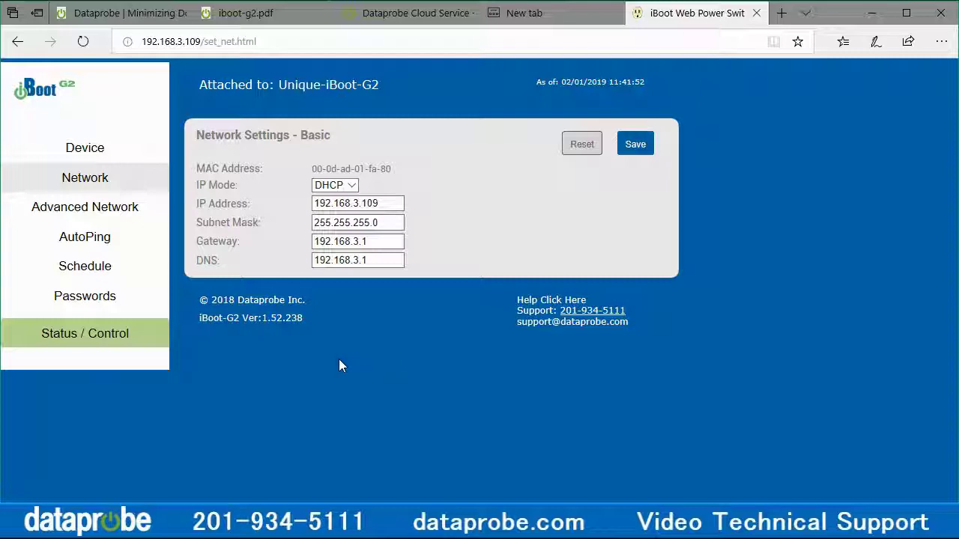
- On the Advanced Network page, tick Enable Cloud Services and save to obtain an activation code
click(250, 262)
click(124, 209)
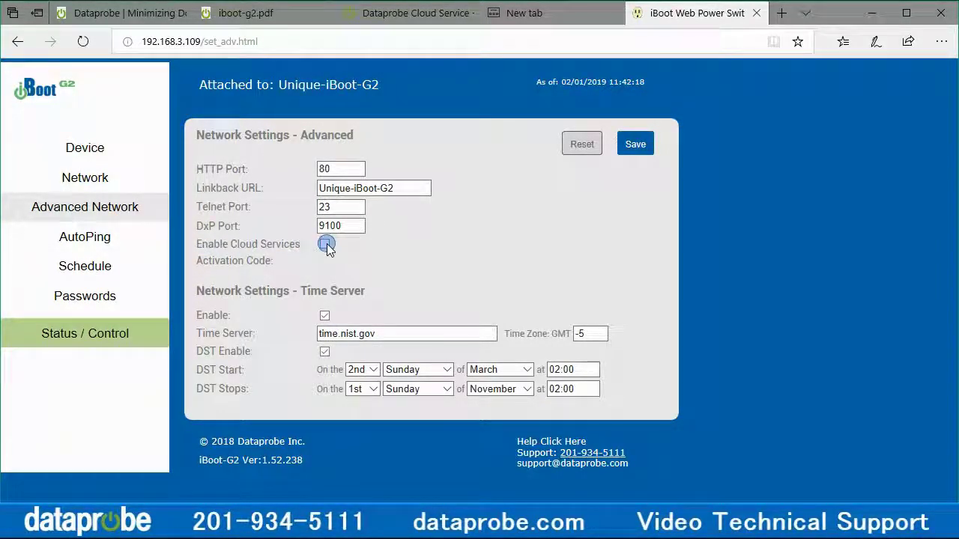
click(326, 245)
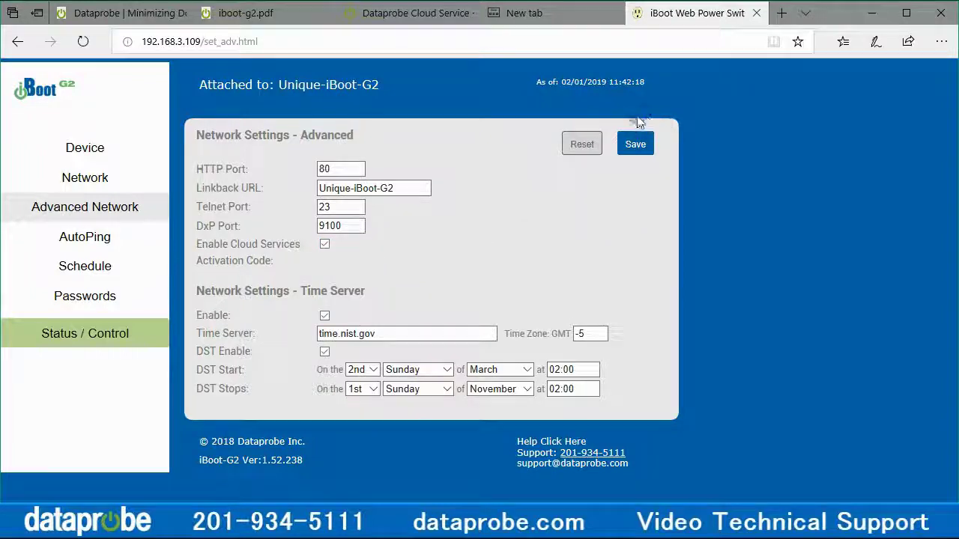
click(642, 148)
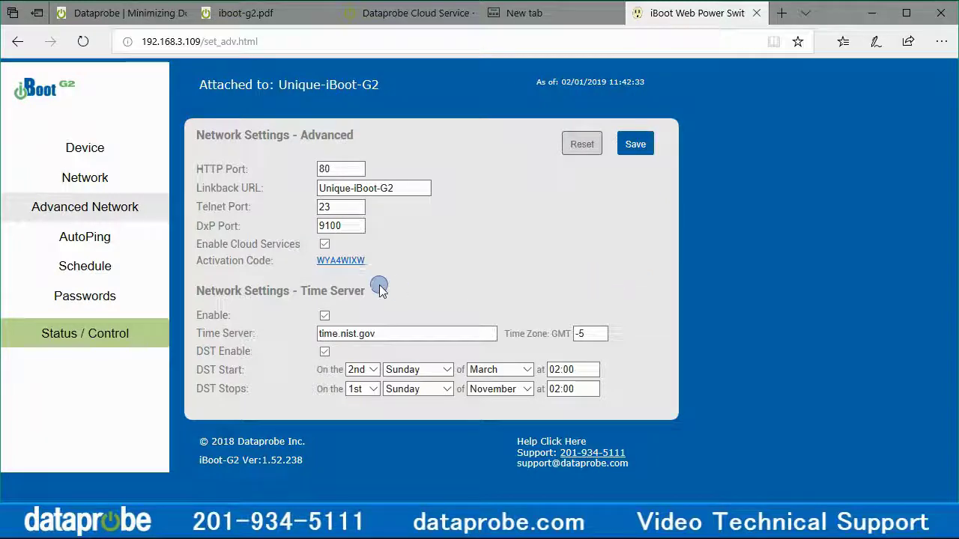
- Sign in to iboot.co via the activation code link and expand the Unassigned group
click(339, 261)
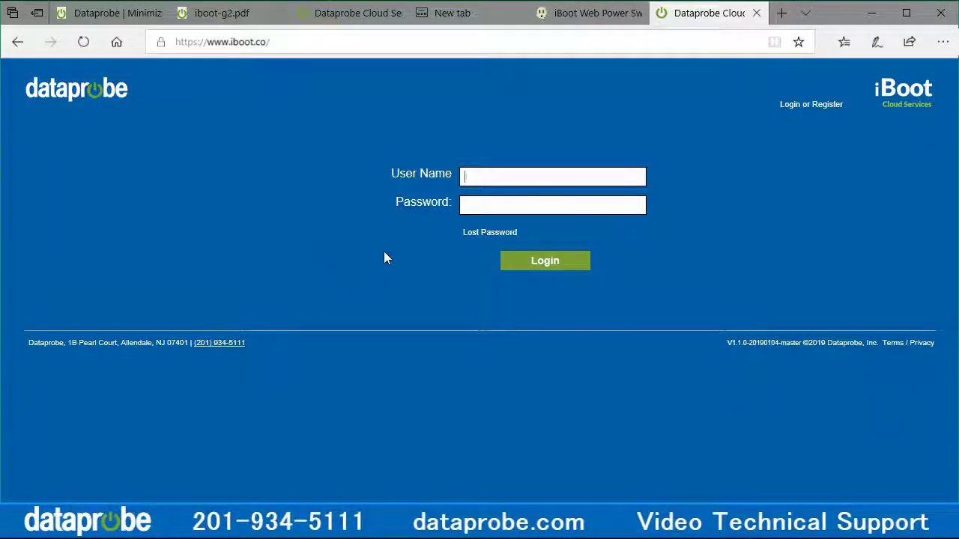
click(472, 177)
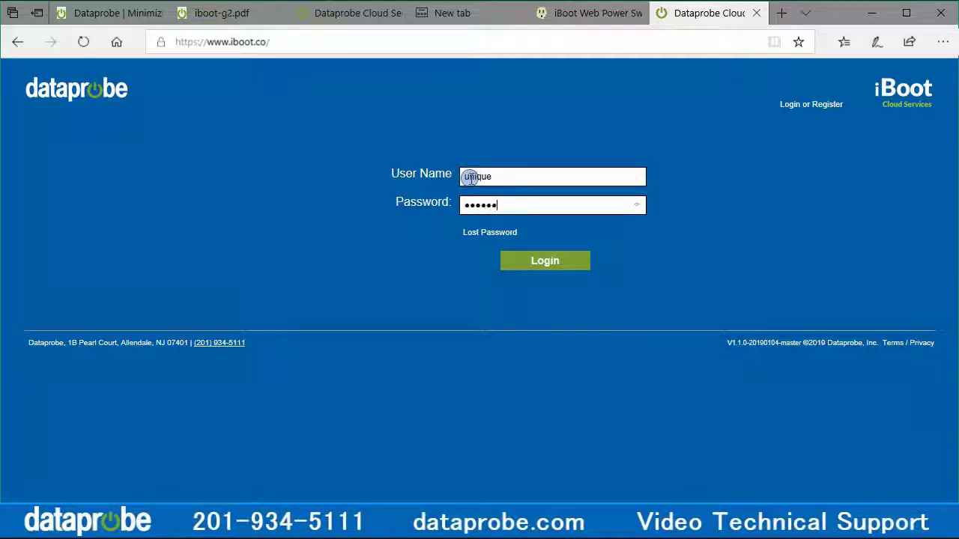
key(Return)
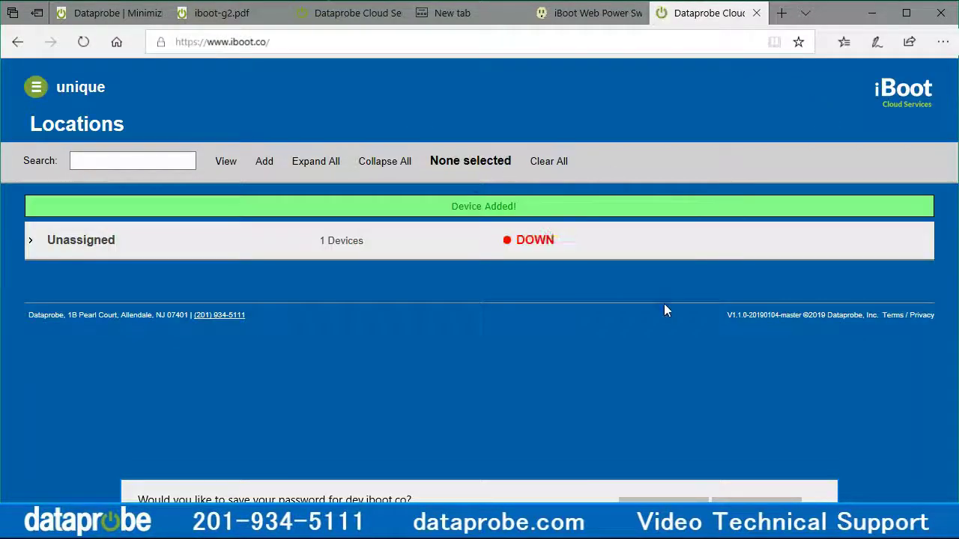
click(786, 511)
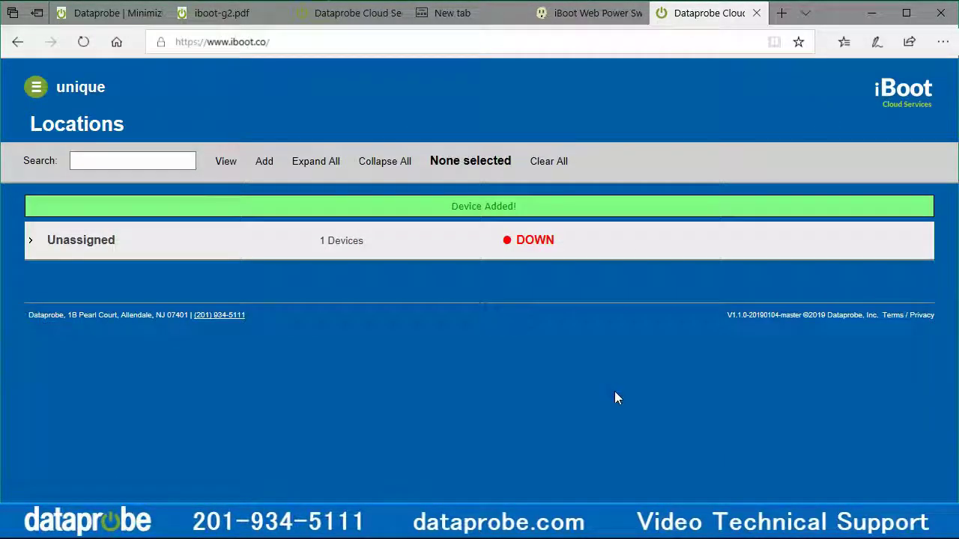
click(30, 240)
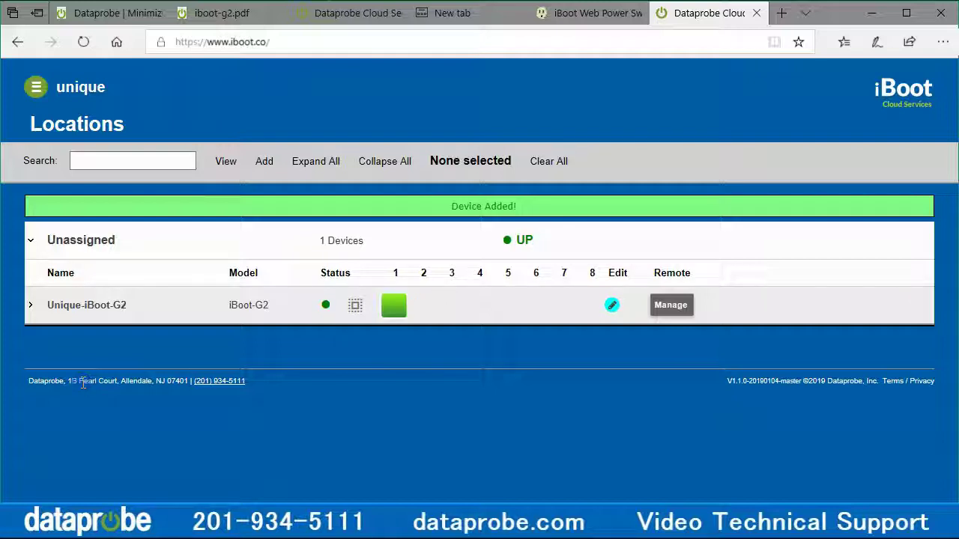
- Switch outlet 1 of the iBoot-G2 off, then back on
click(395, 305)
click(613, 162)
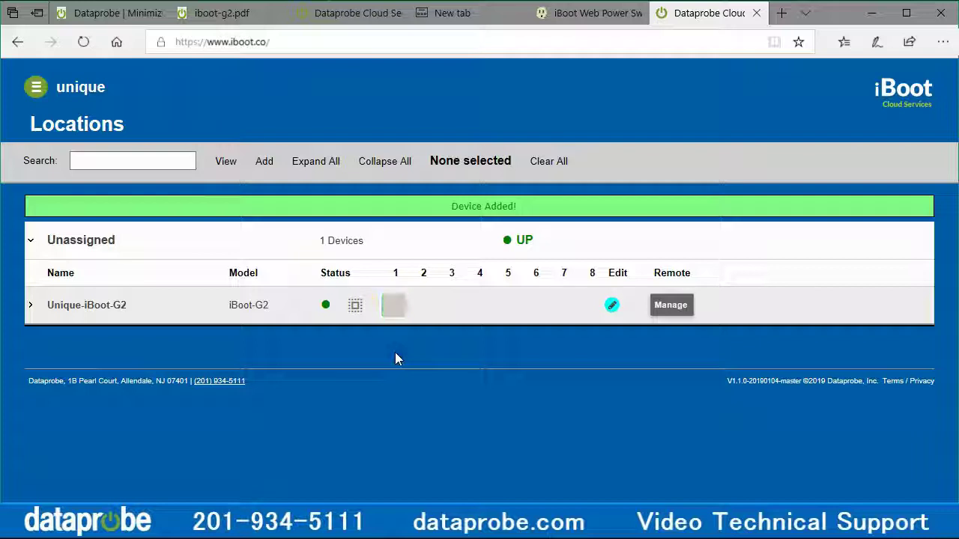
click(389, 305)
click(531, 162)
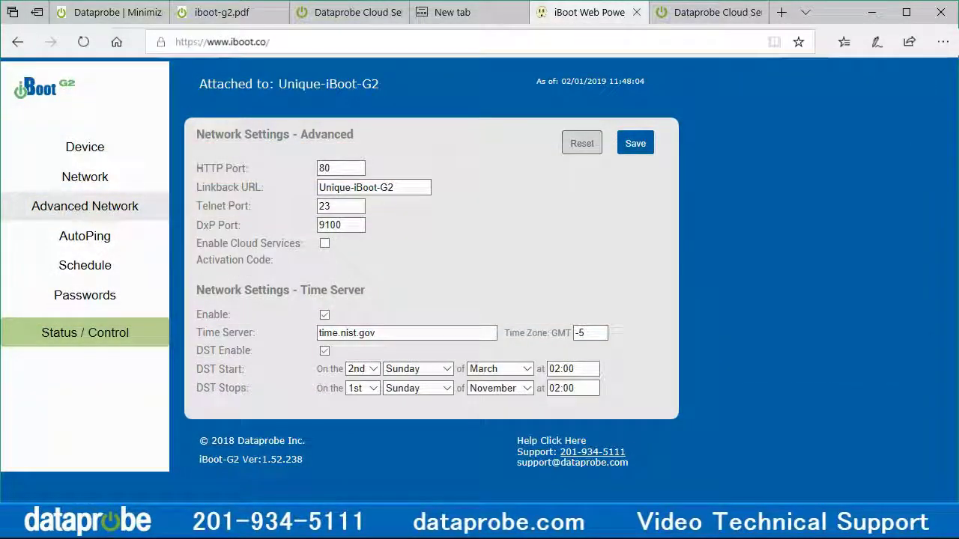
- Re-enable Cloud Services, save to issue a new activation code, and copy that code
click(325, 245)
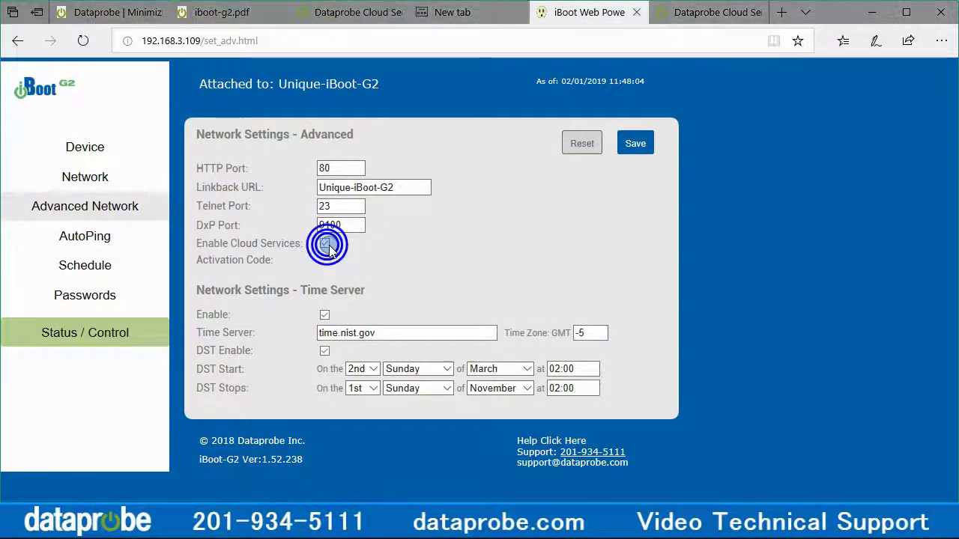
click(637, 144)
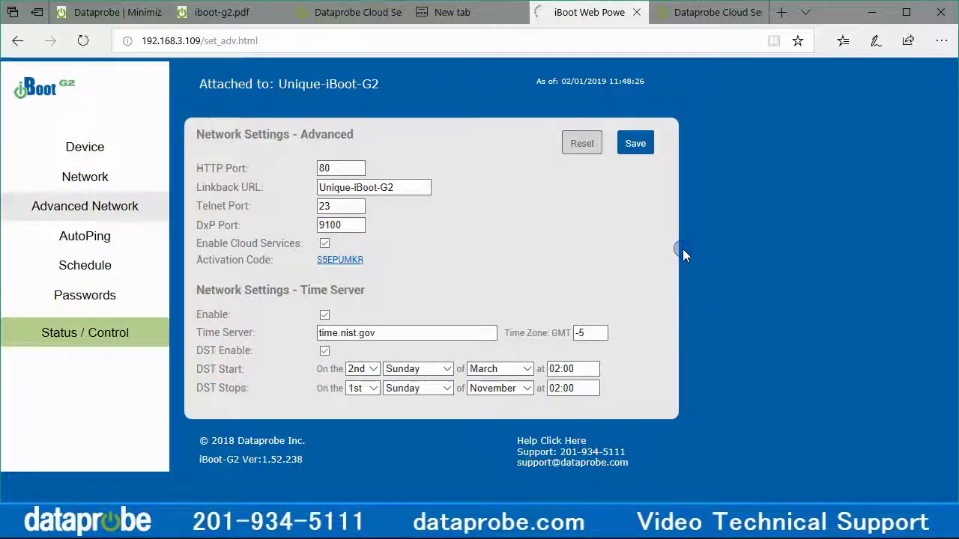
click(481, 294)
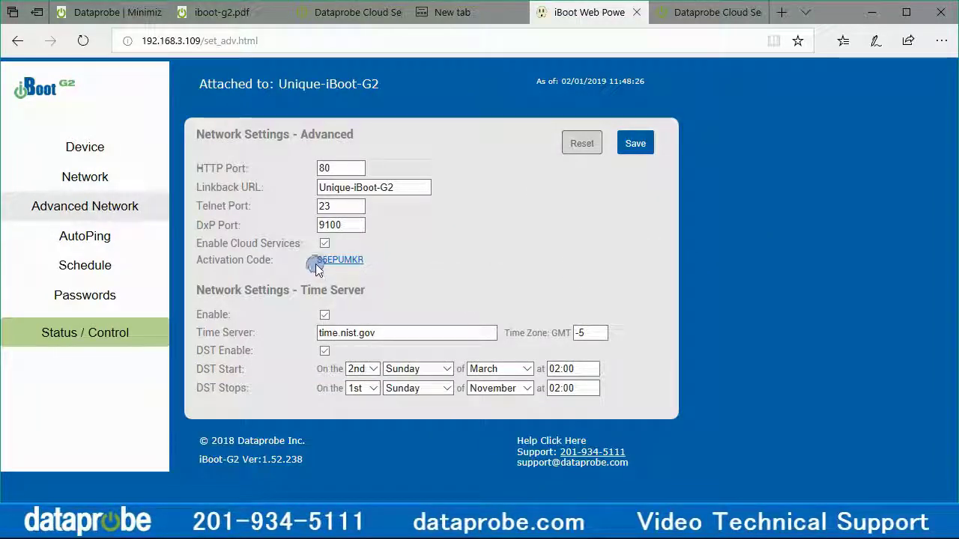
drag(316, 264, 356, 262)
right_click(357, 263)
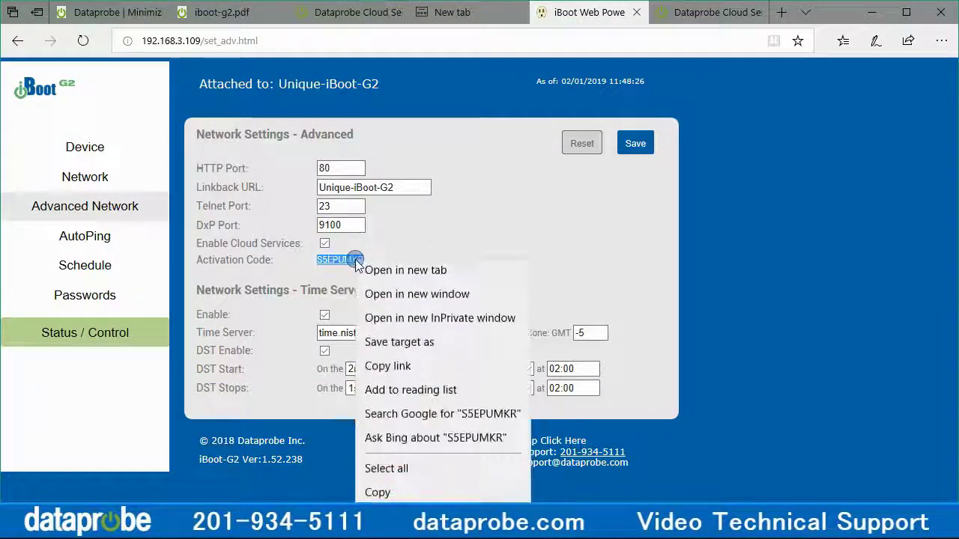
click(381, 496)
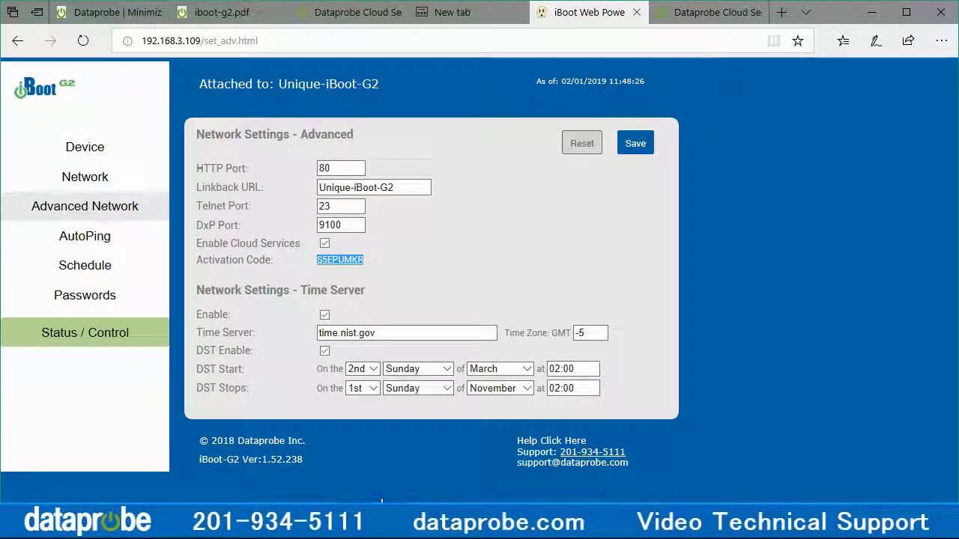
- Sign in to iboot.co with the cloud account user name and password
click(716, 13)
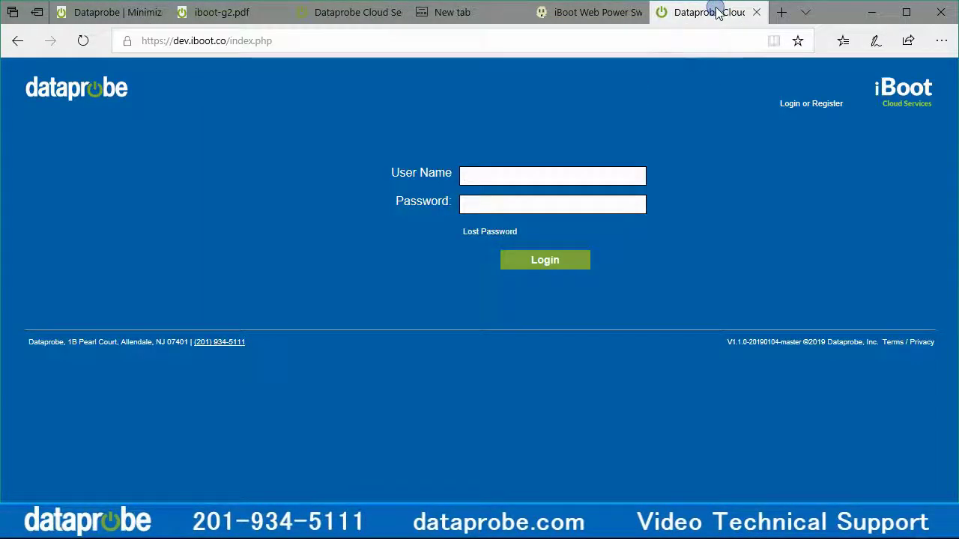
click(577, 172)
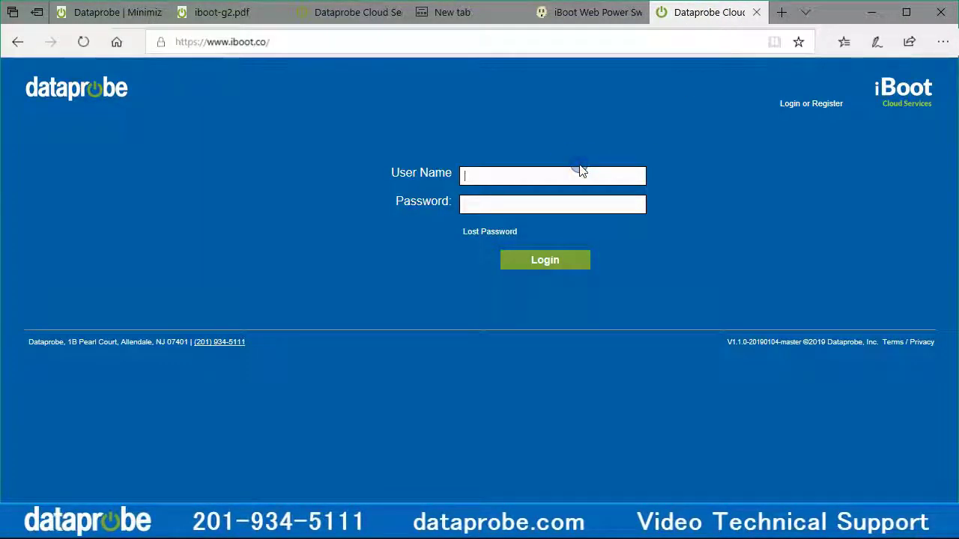
text(unique)
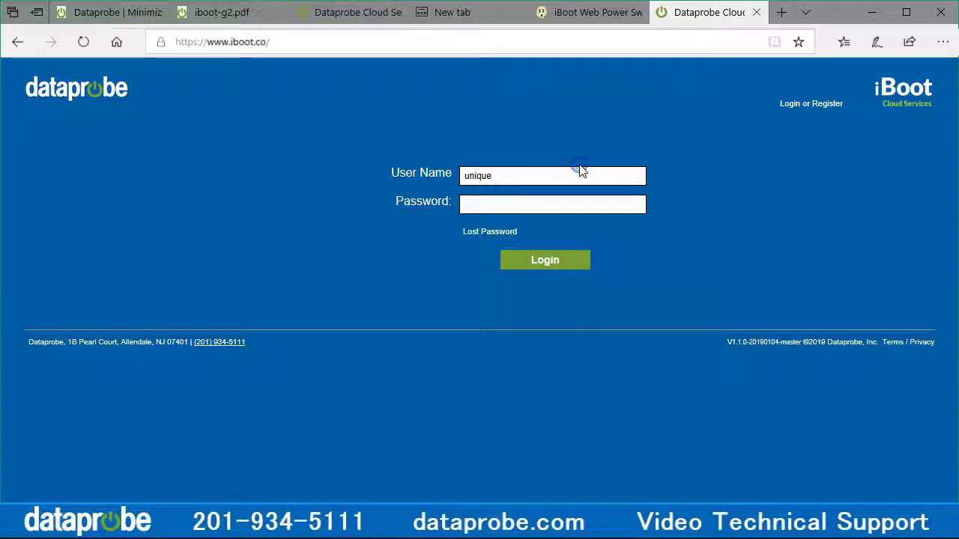
text(•••)
key(Return)
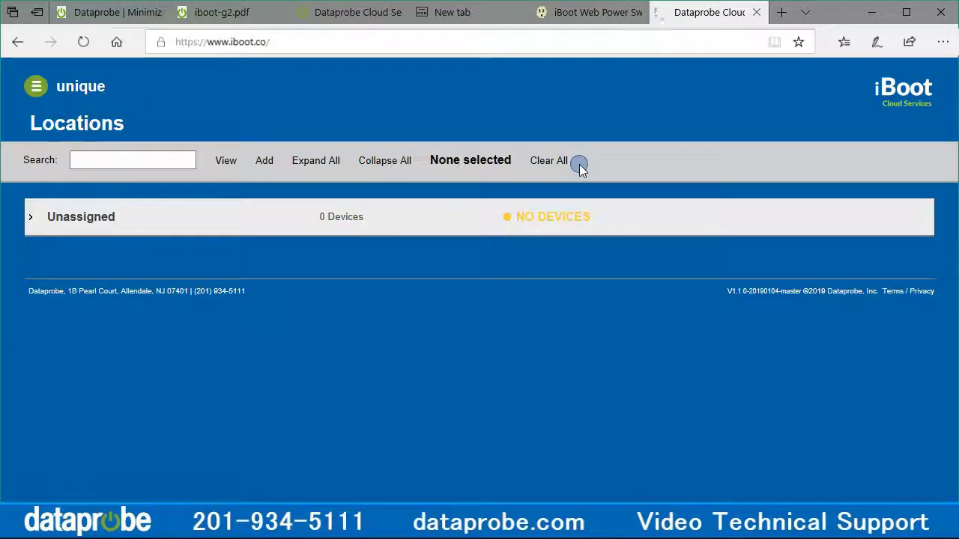
- Add the device under Add > Device by pasting the activation code, then expand Unassigned
click(264, 161)
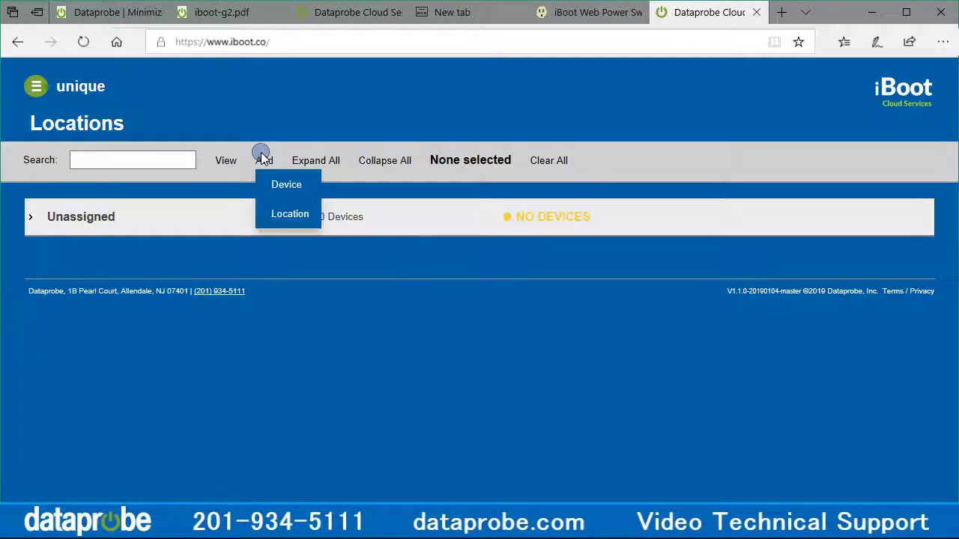
click(275, 189)
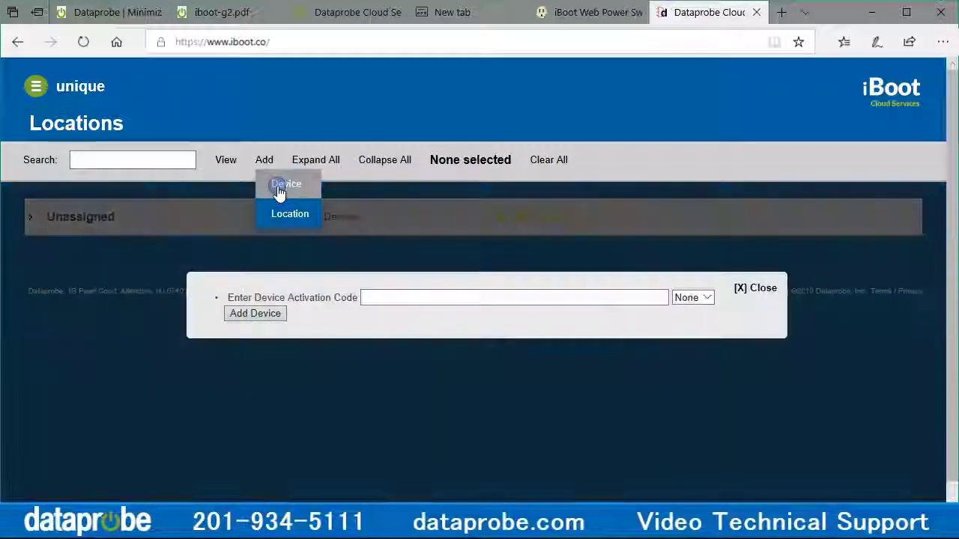
right_click(376, 300)
click(391, 371)
click(267, 315)
click(32, 239)
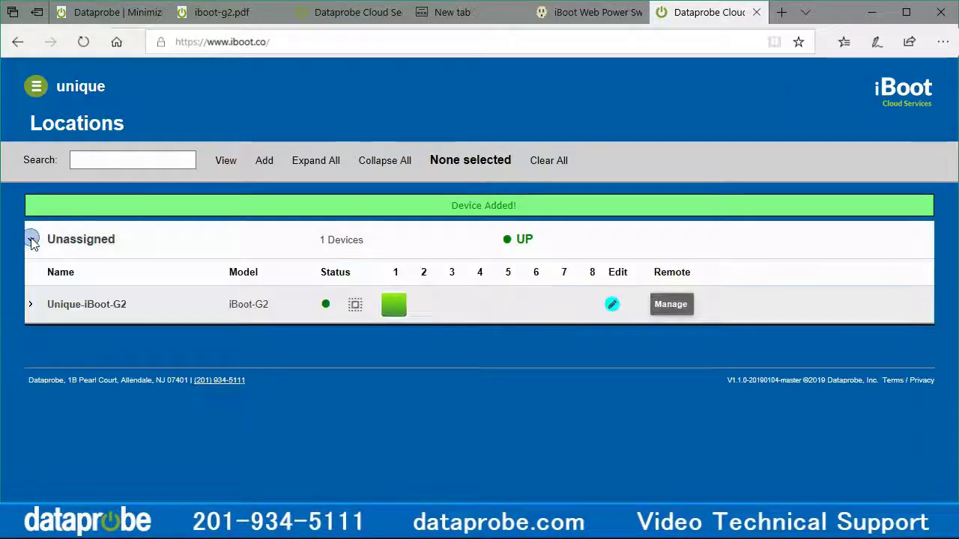
- Switch outlet 1 of Unique-iBoot-G2 off, collapse Unassigned, and log out of the cloud account
click(401, 305)
click(625, 161)
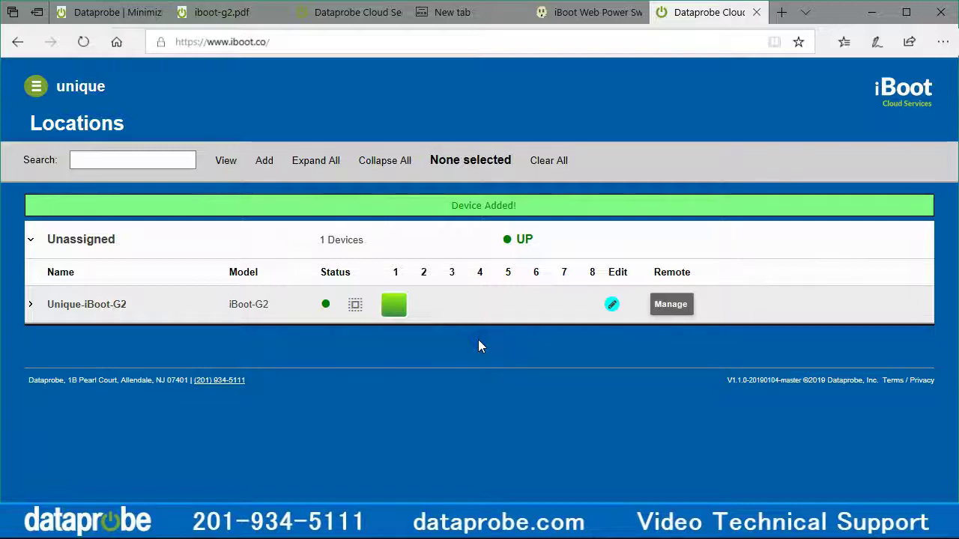
click(36, 239)
click(35, 86)
click(55, 237)
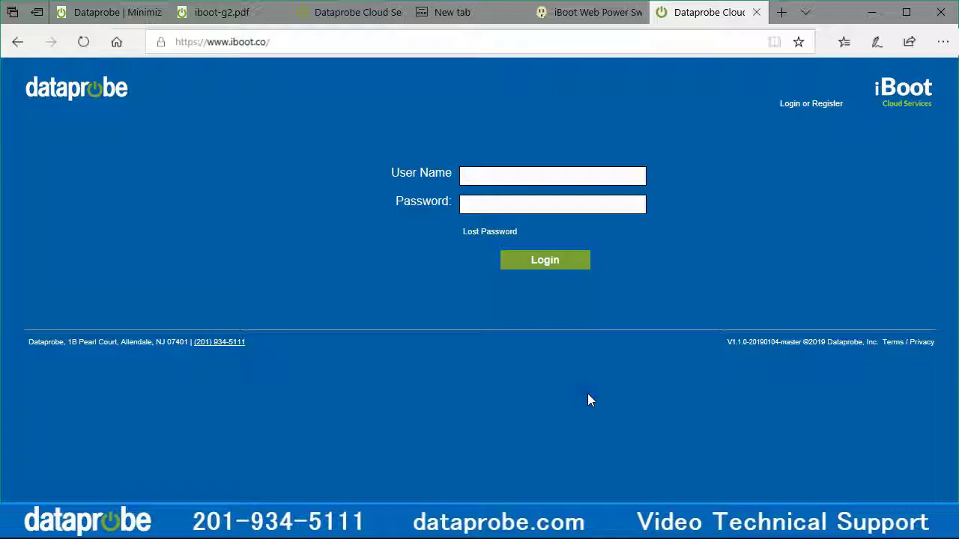